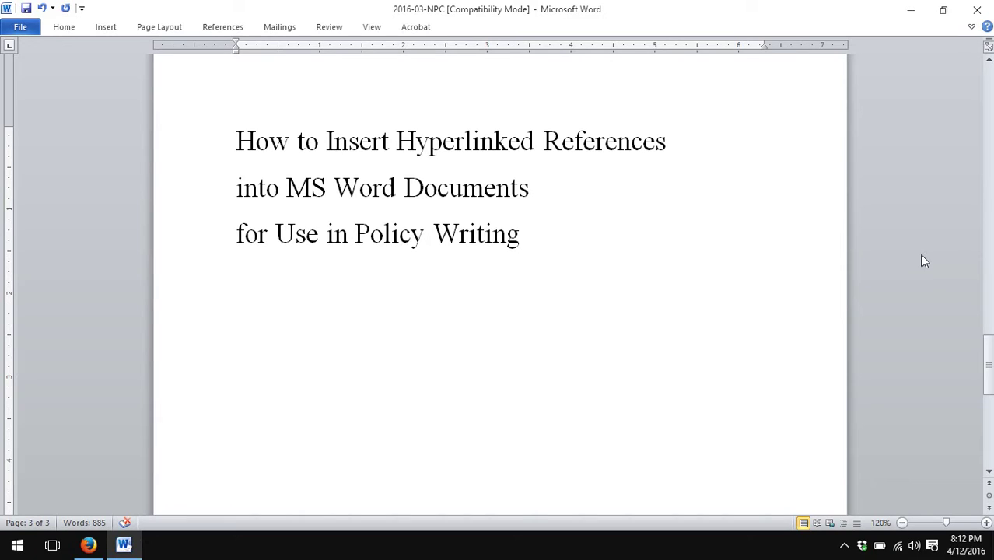
Step: Scroll from page 3 up to the opening of the 'Five-Year Fantasy' article on page 1
{"action": "left_click_drag", "start_coordinate": [978, 379], "coordinate": [985, 101]}
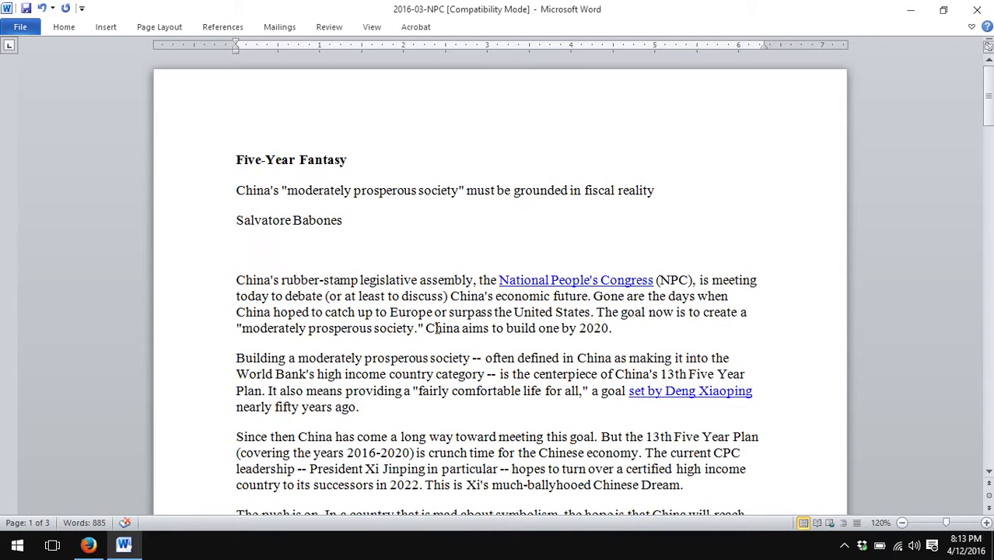
{"action": "left_click_drag", "start_coordinate": [597, 311], "coordinate": [420, 328]}
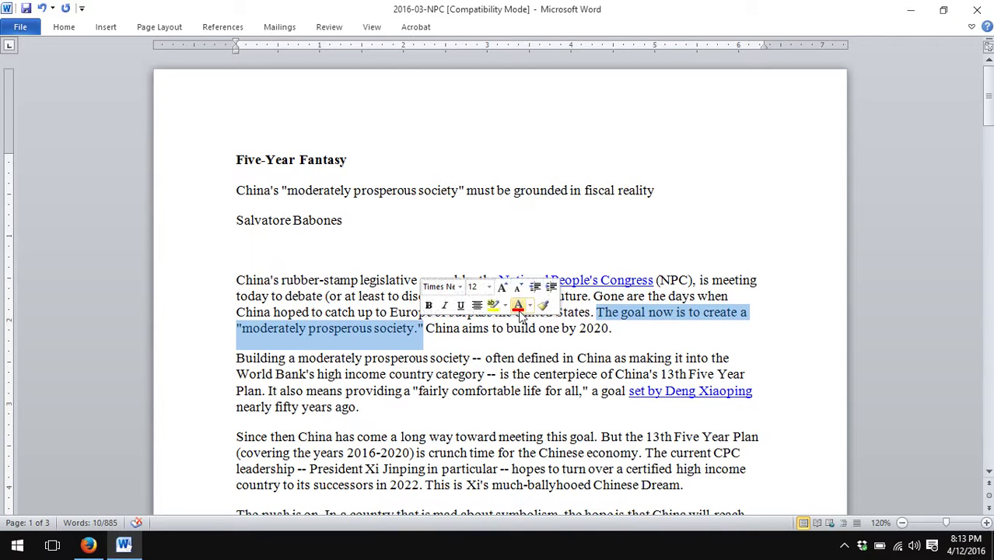
{"action": "left_click", "coordinate": [537, 327]}
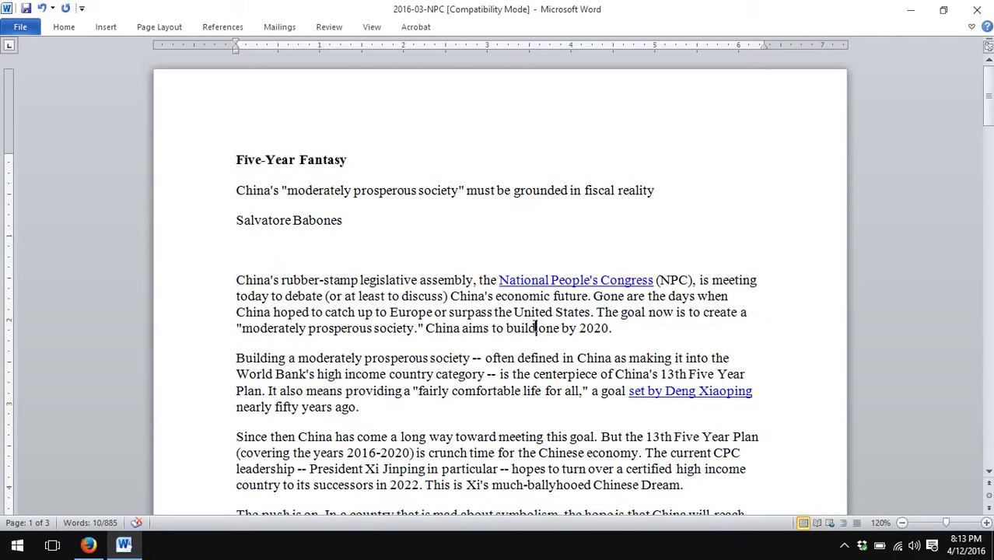
Step: Copy the 'Four Comprehensives' China Daily article's web address from Firefox's address bar, then return to Word
{"action": "left_click", "coordinate": [88, 545]}
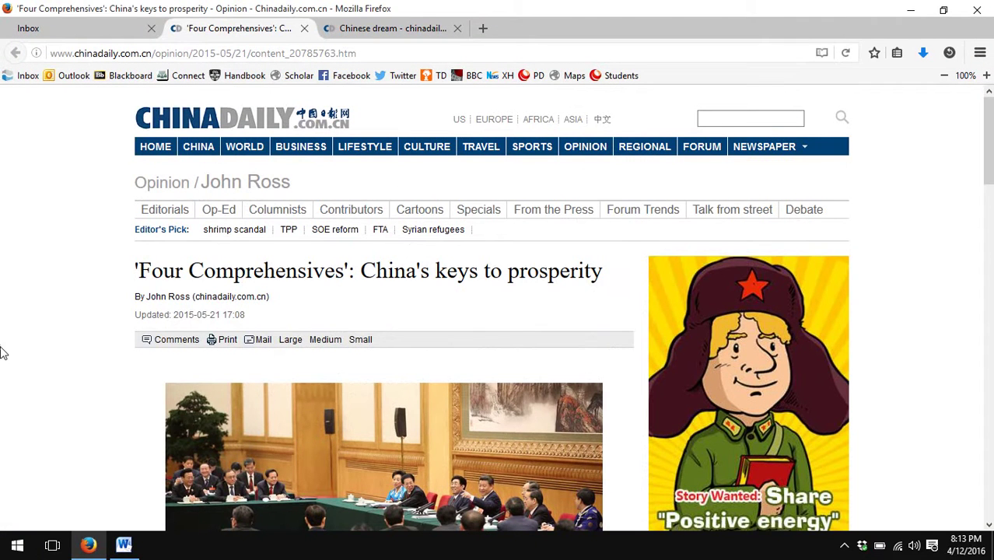
{"action": "scroll", "coordinate": [6, 347], "scroll_direction": "down", "scroll_amount": 5}
{"action": "scroll", "coordinate": [9, 345], "scroll_direction": "down", "scroll_amount": 9}
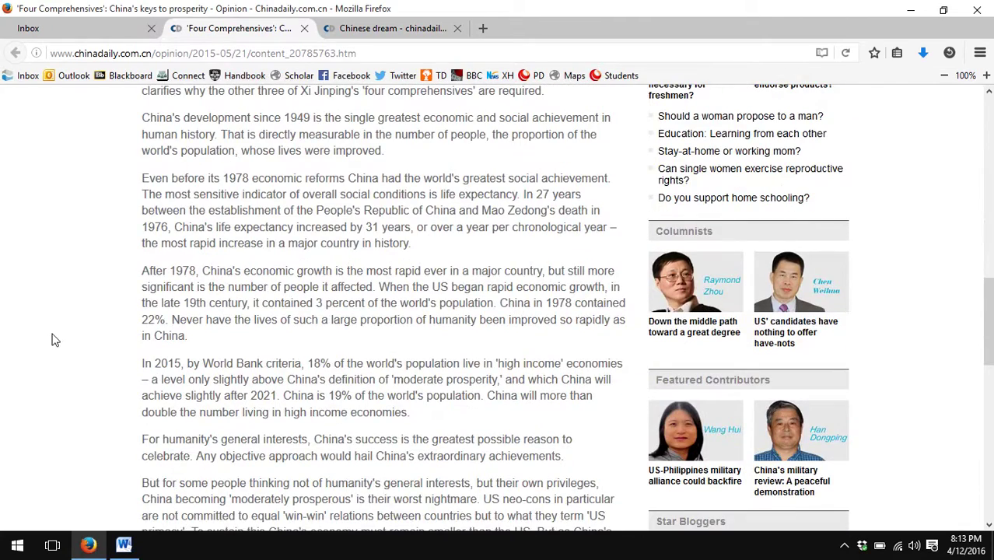
{"action": "scroll", "coordinate": [53, 338], "scroll_direction": "up", "scroll_amount": 15}
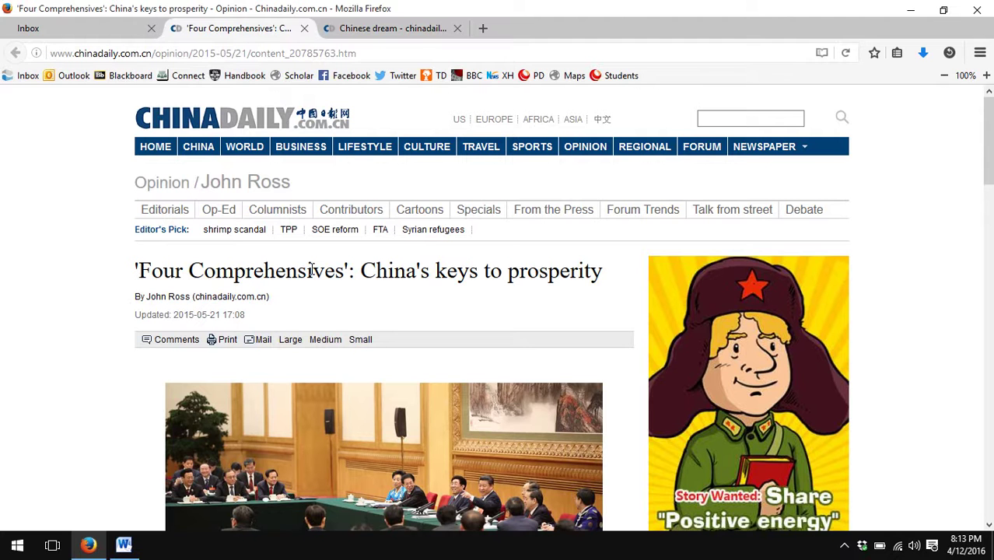
{"action": "left_click", "coordinate": [178, 52]}
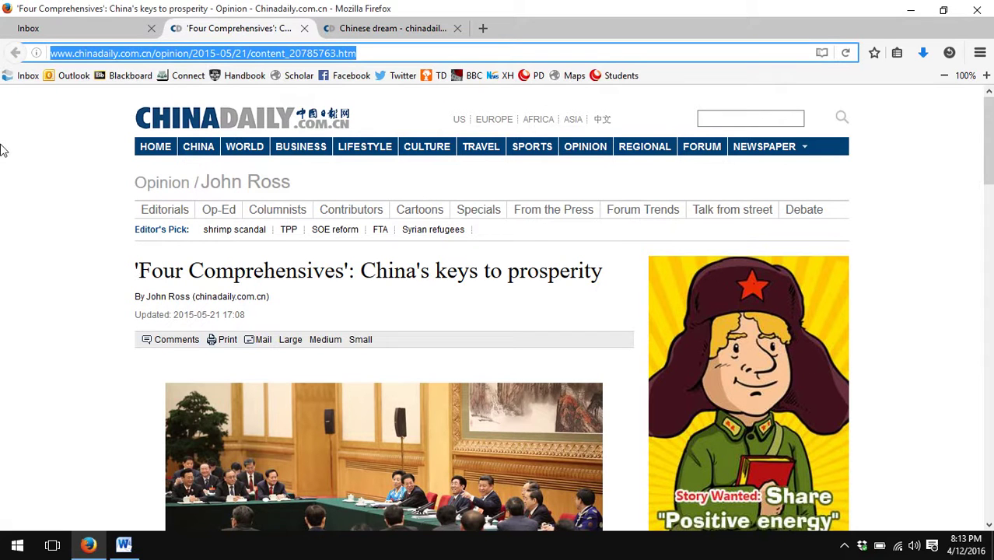
{"action": "right_click", "coordinate": [389, 55]}
{"action": "left_click", "coordinate": [429, 98]}
{"action": "left_click", "coordinate": [124, 544]}
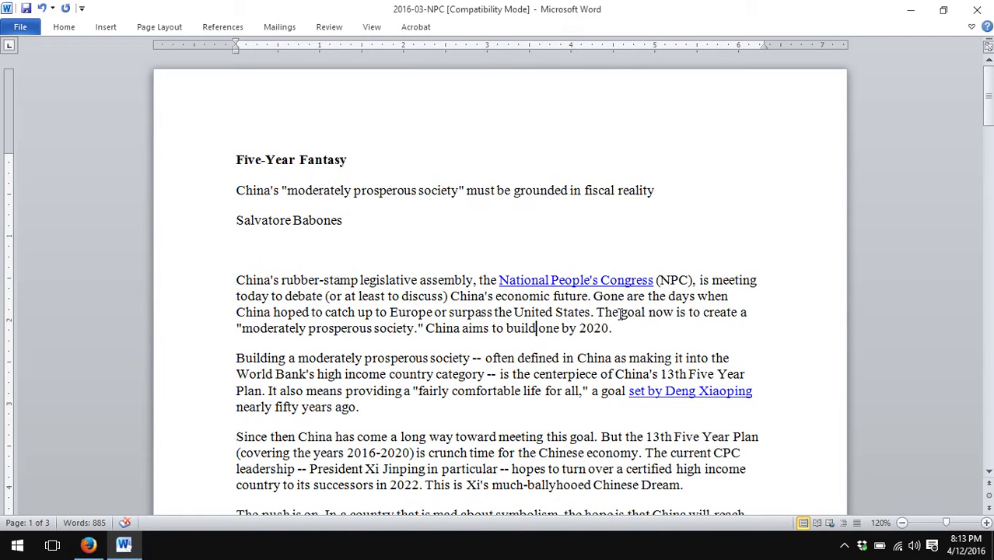
Step: Hyperlink the phrase 'to create' to the pasted China Daily article address
{"action": "left_click_drag", "start_coordinate": [621, 312], "coordinate": [666, 316]}
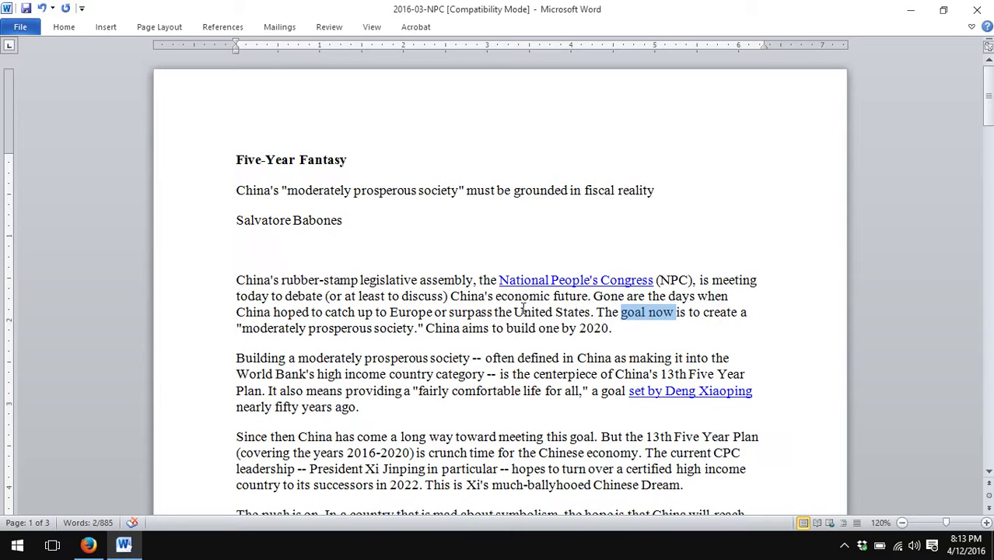
{"action": "key", "text": "Right"}
{"action": "key", "text": "Right"}
{"action": "key", "text": "Right"}
{"action": "key", "text": "Right"}
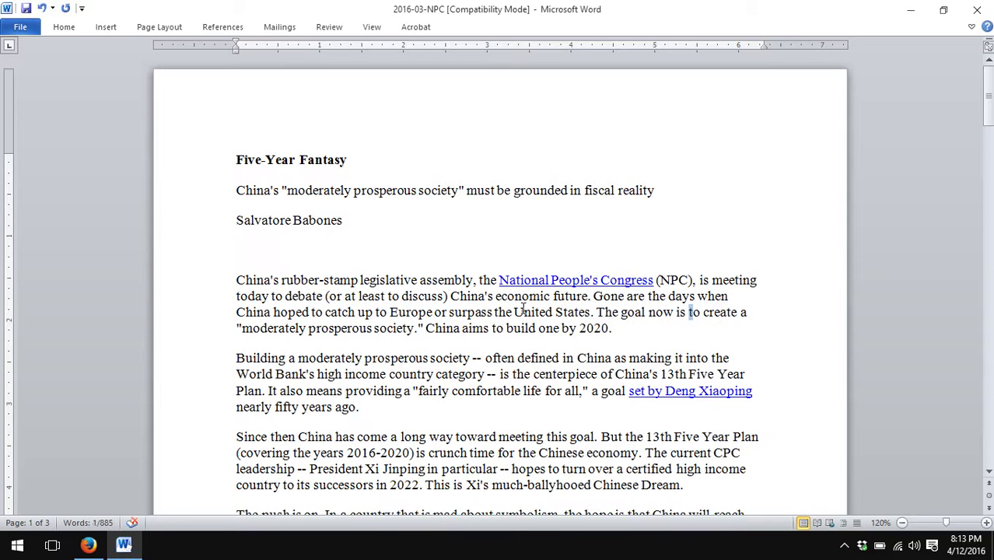
{"action": "key", "text": "shift+Right"}
{"action": "key", "text": "shift+Right"}
{"action": "key", "text": "shift+Right"}
{"action": "key", "text": "shift+Right"}
{"action": "key", "text": "shift+Right"}
{"action": "key", "text": "shift+Right"}
{"action": "key", "text": "shift+Right"}
{"action": "key", "text": "shift+Right"}
{"action": "key", "text": "shift+Right"}
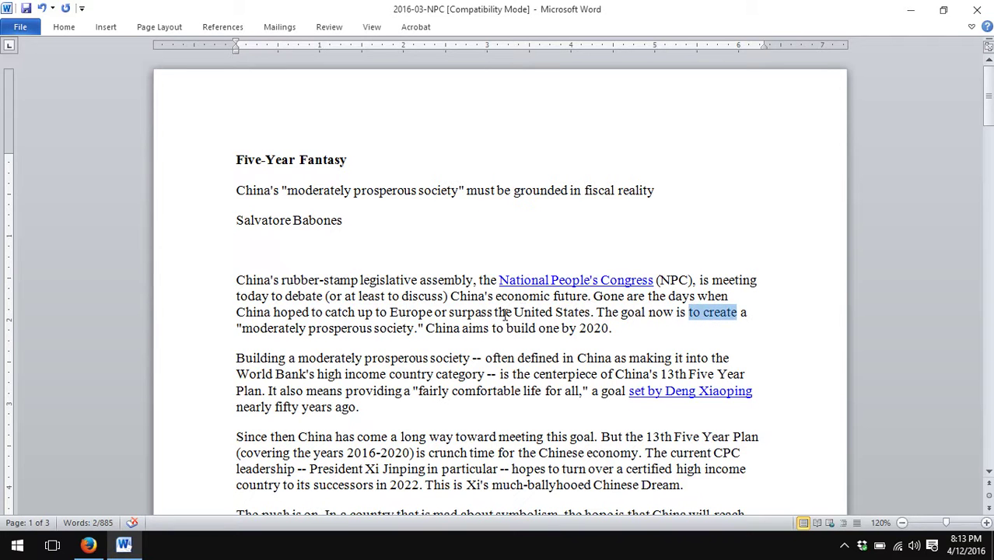
{"action": "right_click", "coordinate": [725, 315]}
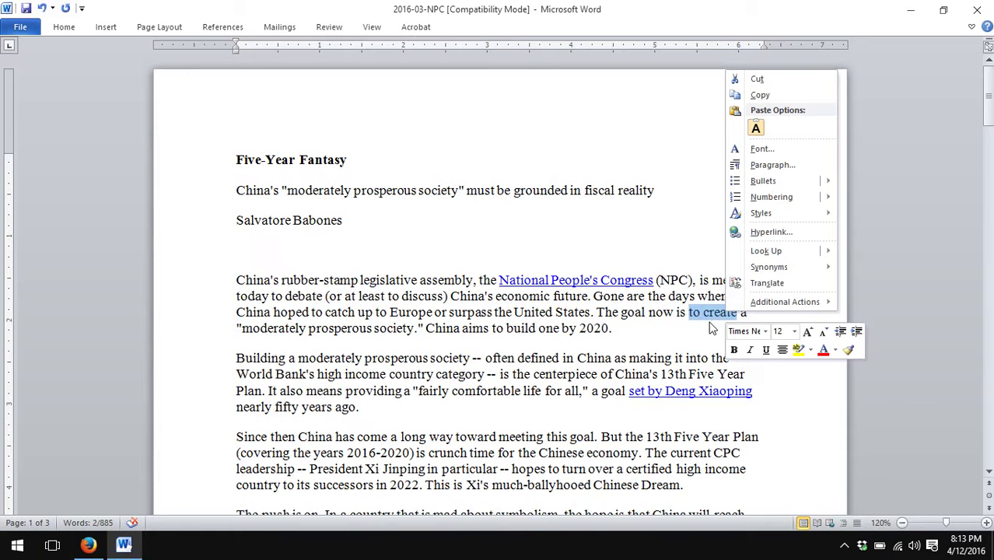
{"action": "left_click", "coordinate": [762, 234]}
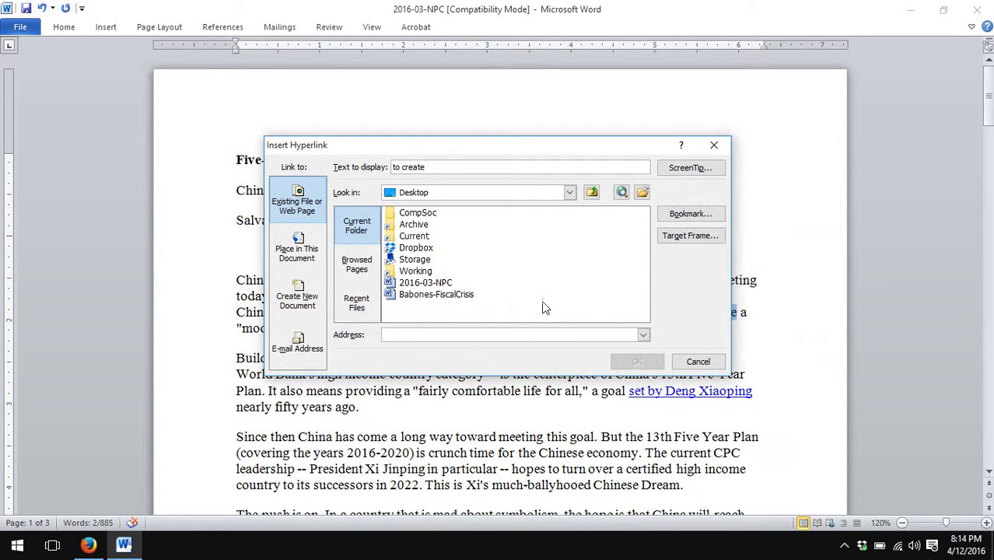
{"action": "right_click", "coordinate": [510, 334]}
{"action": "left_click", "coordinate": [544, 374]}
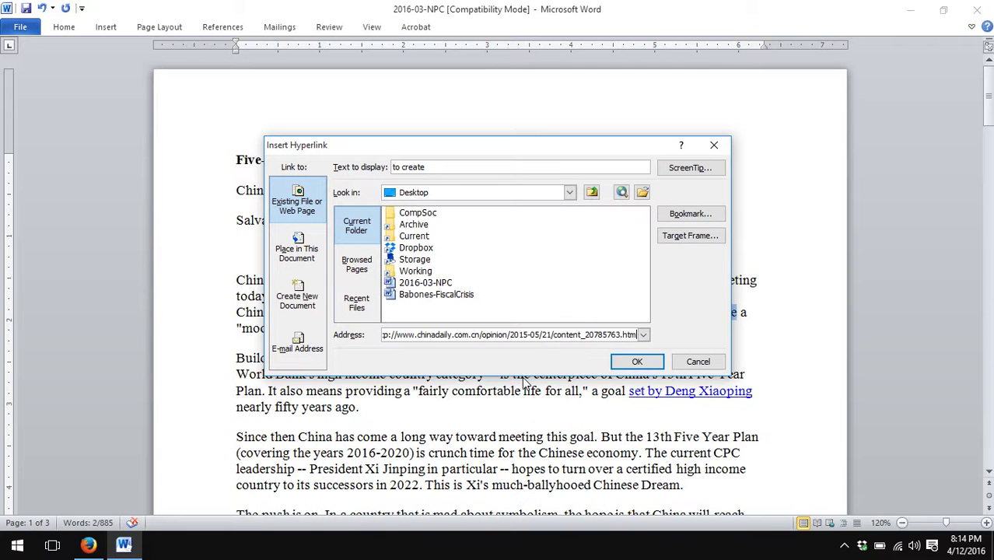
{"action": "left_click", "coordinate": [636, 362]}
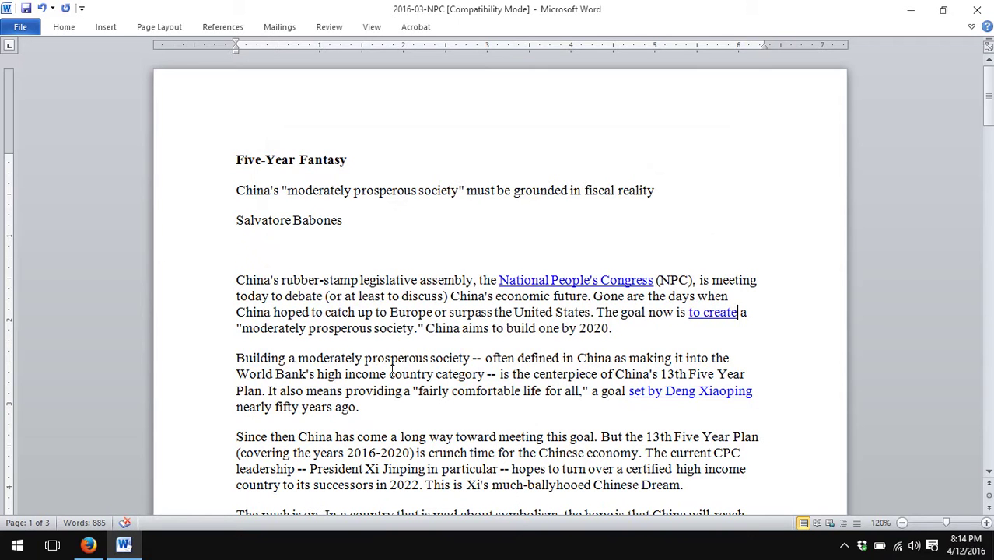
Step: Select the phrase 'Chinese Dream' in the third paragraph
{"action": "scroll", "coordinate": [392, 365], "scroll_direction": "down", "scroll_amount": 3}
{"action": "scroll", "coordinate": [392, 365], "scroll_direction": "up", "scroll_amount": 3}
{"action": "left_click_drag", "start_coordinate": [593, 485], "coordinate": [653, 488]}
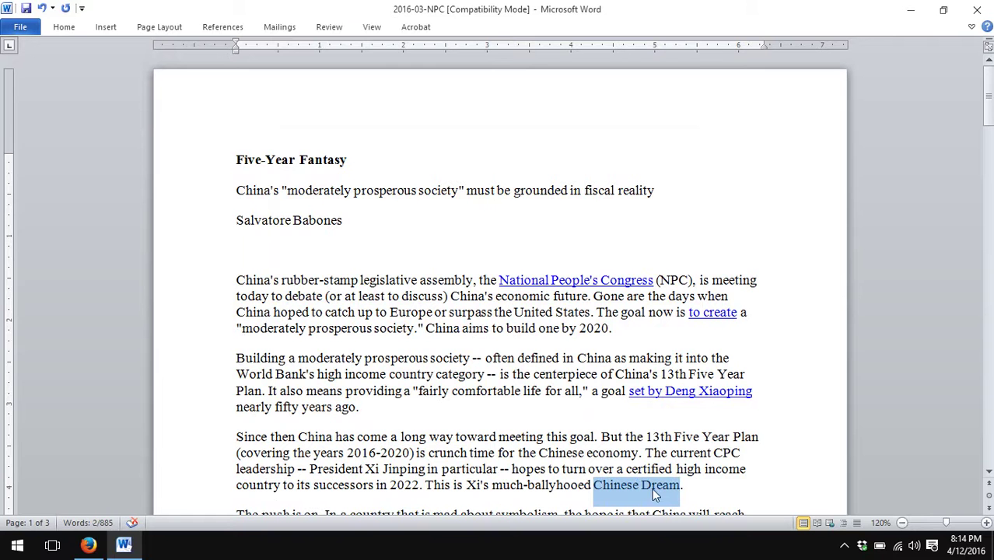
Step: Copy the web address of Firefox's China Daily 'Chinese dream' tab, then return to Word
{"action": "left_click", "coordinate": [88, 544]}
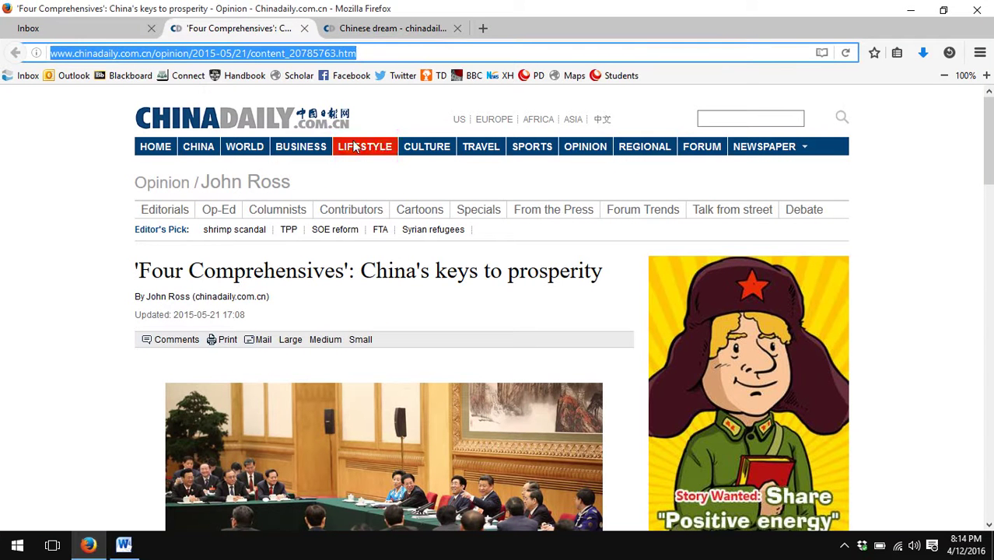
{"action": "left_click", "coordinate": [350, 34]}
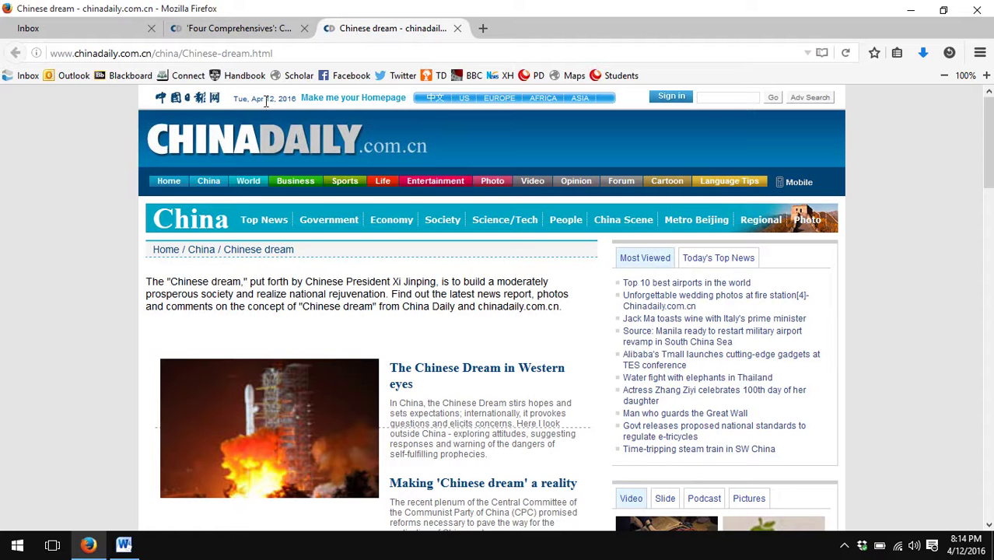
{"action": "left_click", "coordinate": [282, 54]}
{"action": "right_click", "coordinate": [283, 53]}
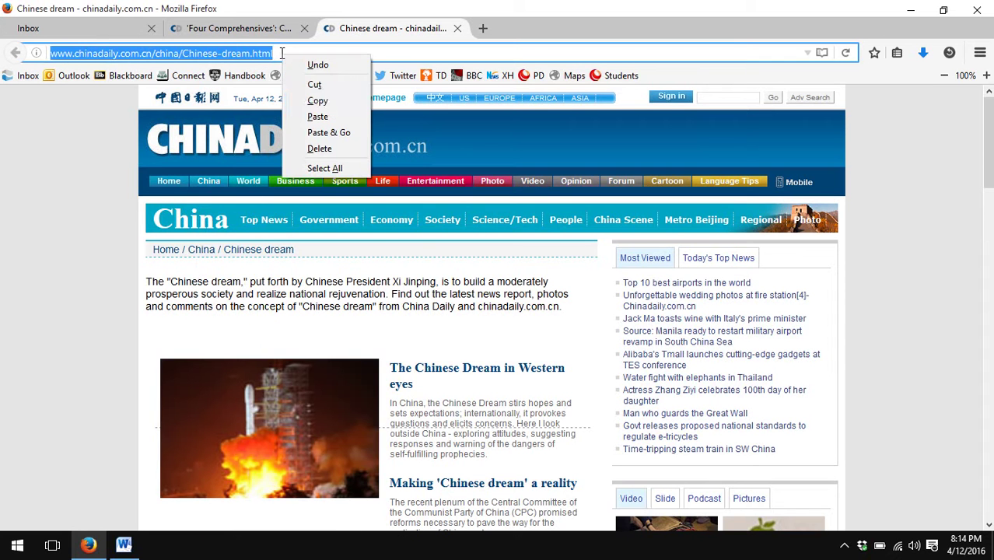
{"action": "left_click", "coordinate": [311, 102]}
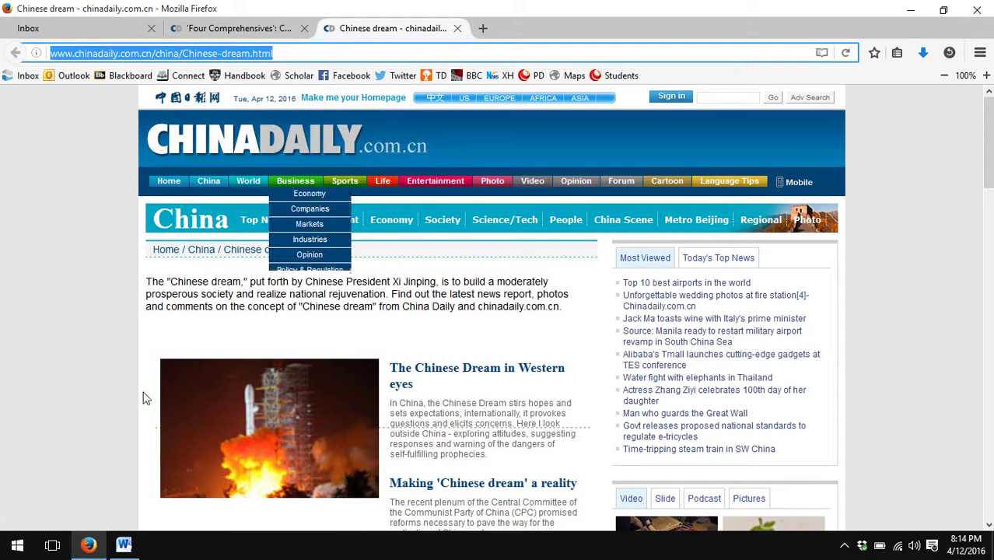
{"action": "left_click", "coordinate": [124, 544]}
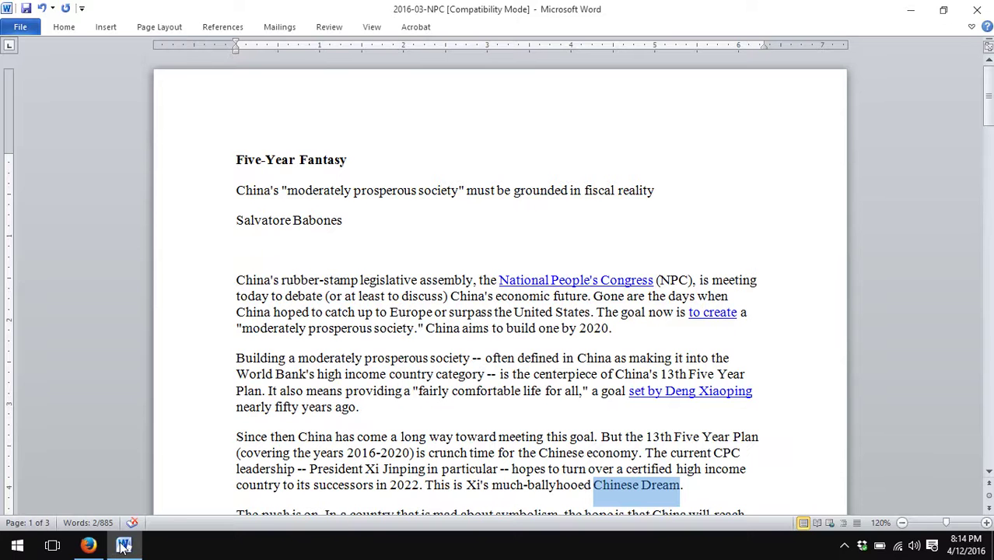
Step: Hyperlink the selected 'Chinese Dream' to the pasted China Daily chinese-dream.html address
{"action": "right_click", "coordinate": [615, 483]}
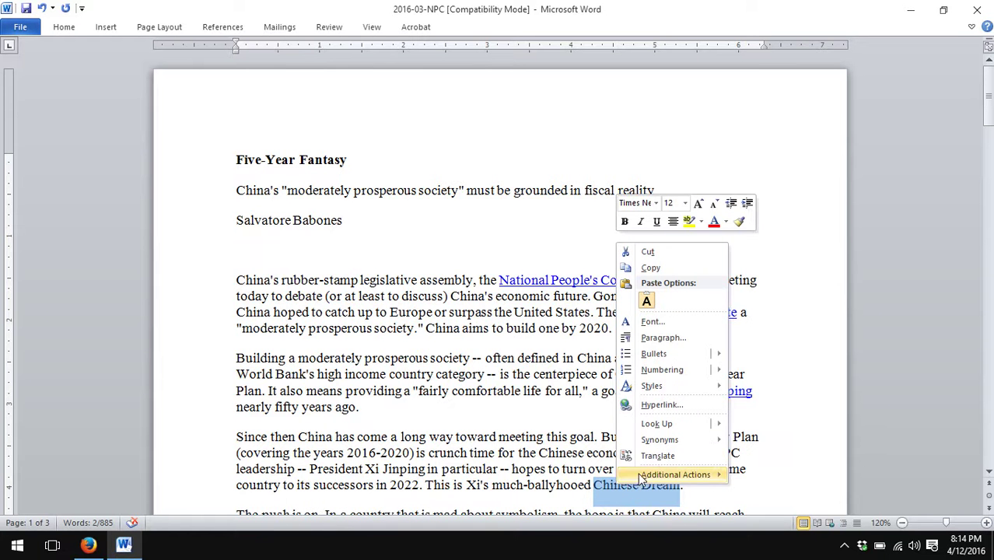
{"action": "left_click", "coordinate": [661, 404]}
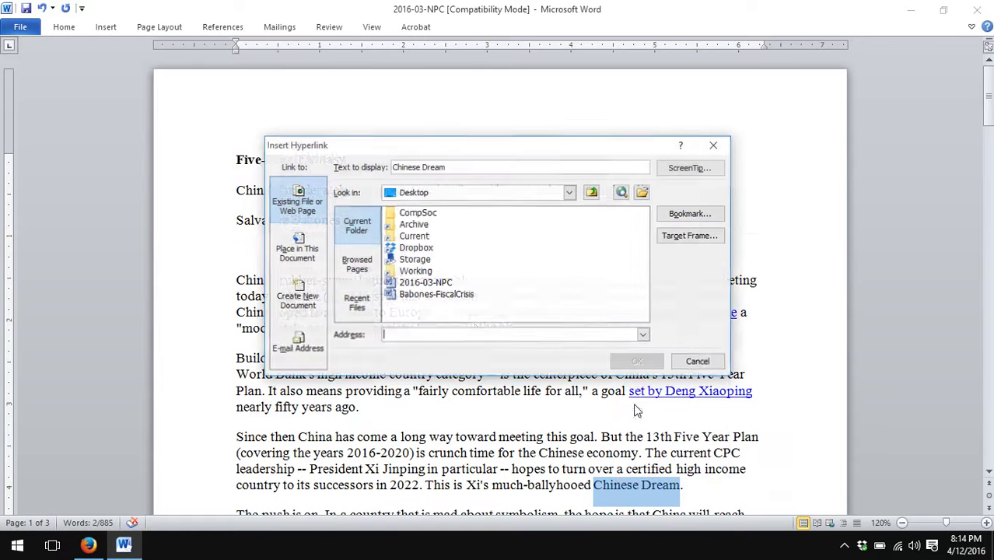
{"action": "right_click", "coordinate": [428, 336]}
{"action": "left_click", "coordinate": [459, 379]}
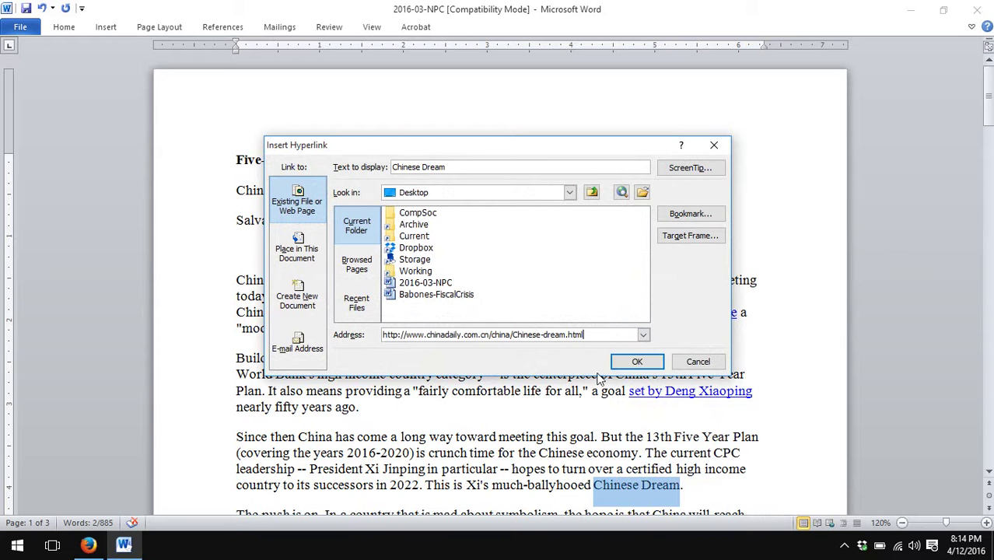
{"action": "left_click", "coordinate": [633, 362]}
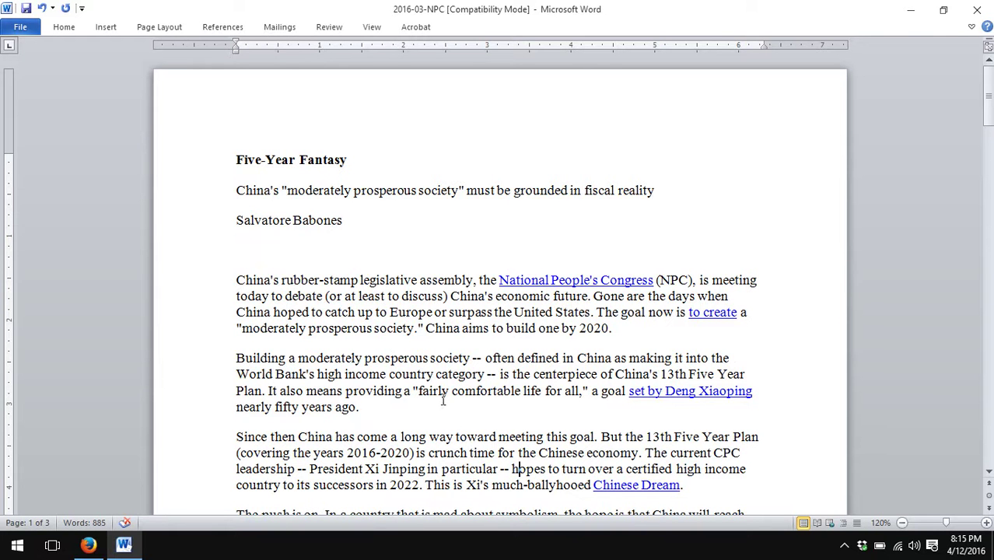
{"action": "scroll", "coordinate": [443, 401], "scroll_direction": "down", "scroll_amount": 9}
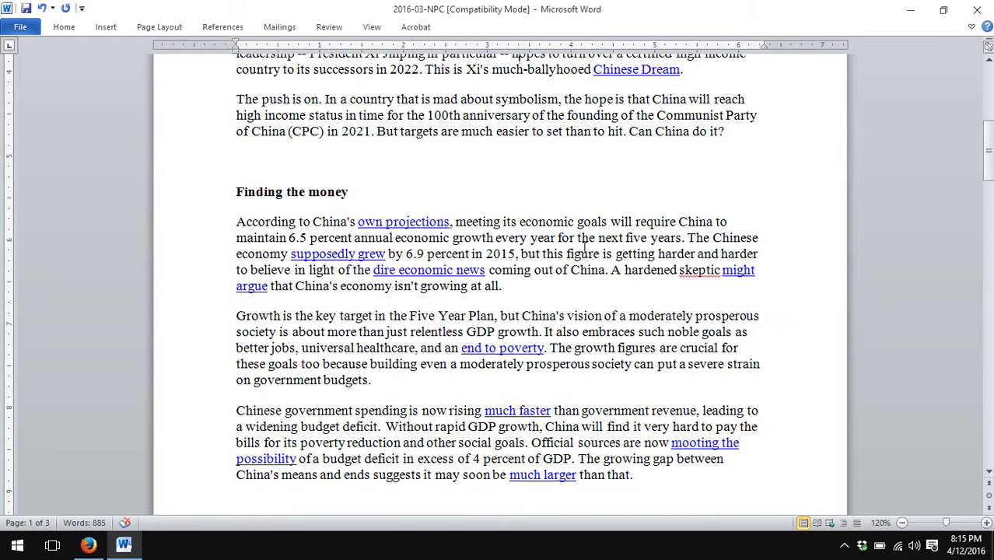
{"action": "mouse_move", "coordinate": [739, 271]}
{"action": "scroll", "coordinate": [278, 304], "scroll_direction": "up", "scroll_amount": 10}
{"action": "scroll", "coordinate": [277, 303], "scroll_direction": "down", "scroll_amount": 12}
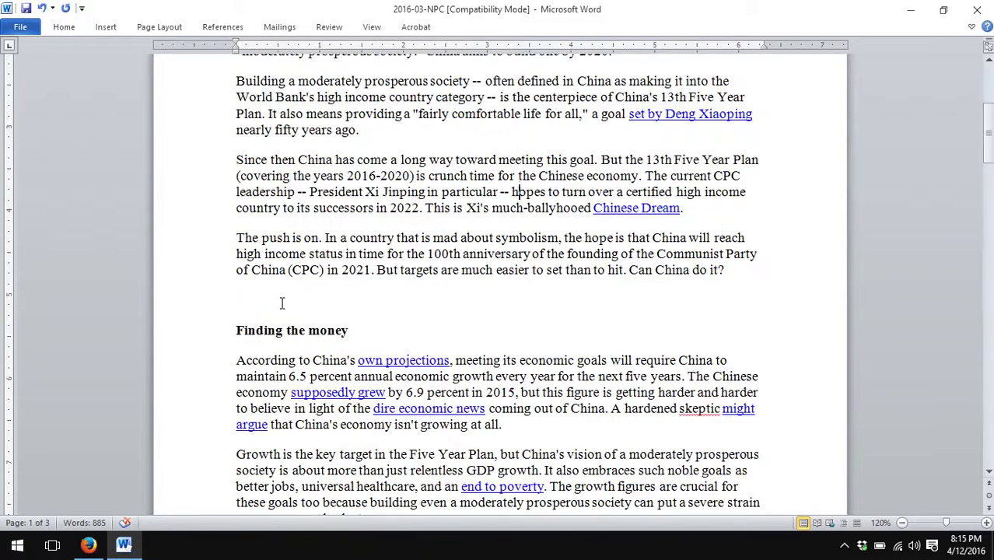
{"action": "scroll", "coordinate": [284, 307], "scroll_direction": "down", "scroll_amount": 13}
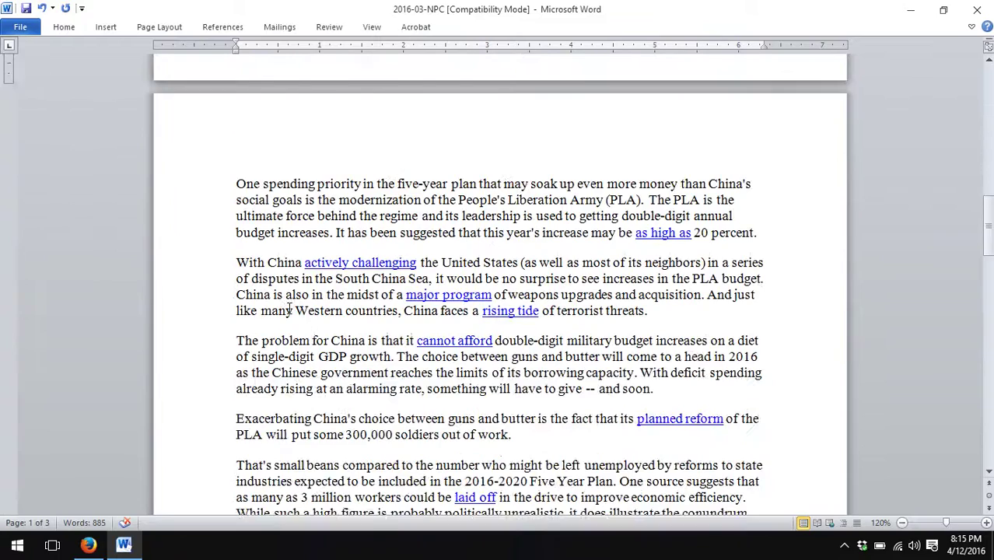
{"action": "scroll", "coordinate": [288, 308], "scroll_direction": "down", "scroll_amount": 6}
{"action": "scroll", "coordinate": [288, 309], "scroll_direction": "up", "scroll_amount": 6}
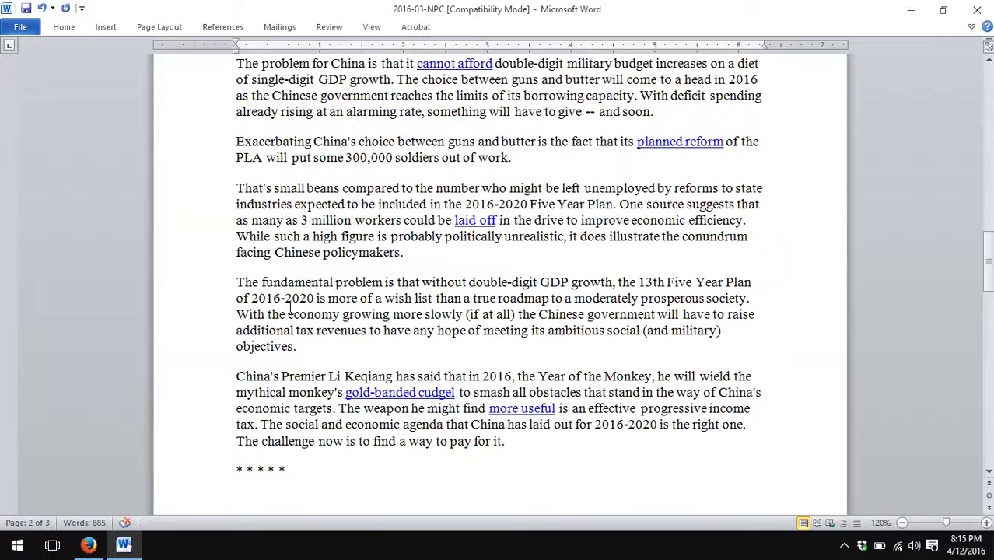
{"action": "scroll", "coordinate": [289, 309], "scroll_direction": "up", "scroll_amount": 6}
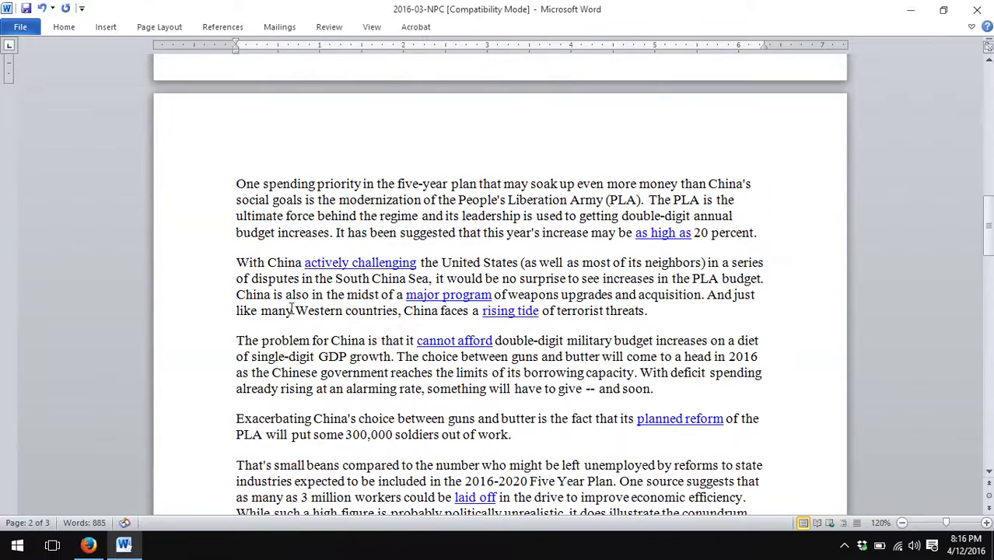
{"action": "scroll", "coordinate": [299, 308], "scroll_direction": "up", "scroll_amount": 18}
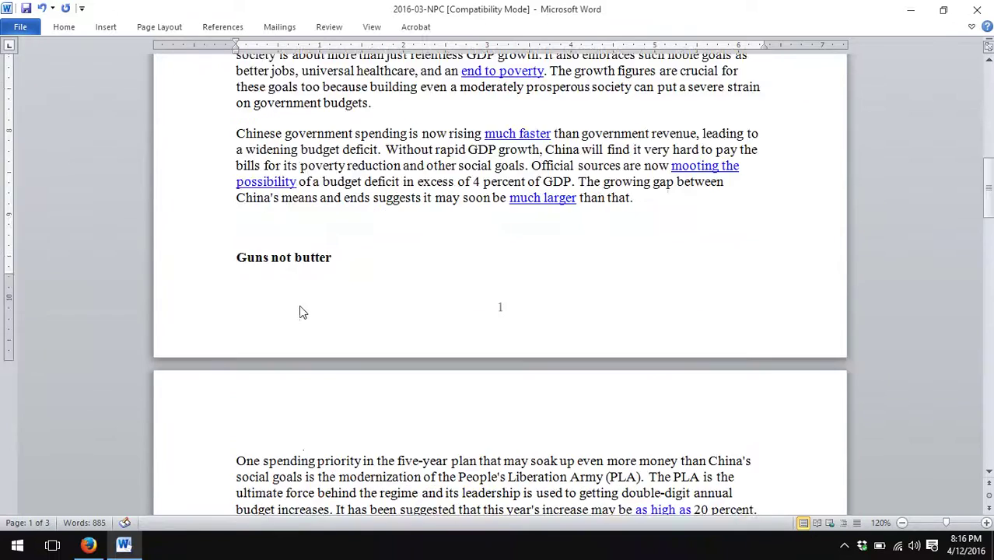
{"action": "scroll", "coordinate": [302, 306], "scroll_direction": "up", "scroll_amount": 3}
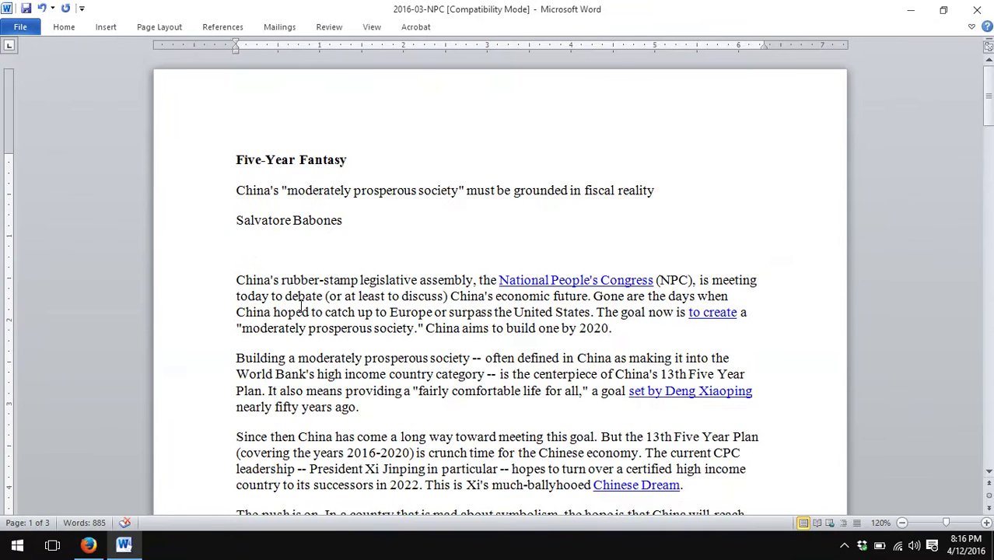